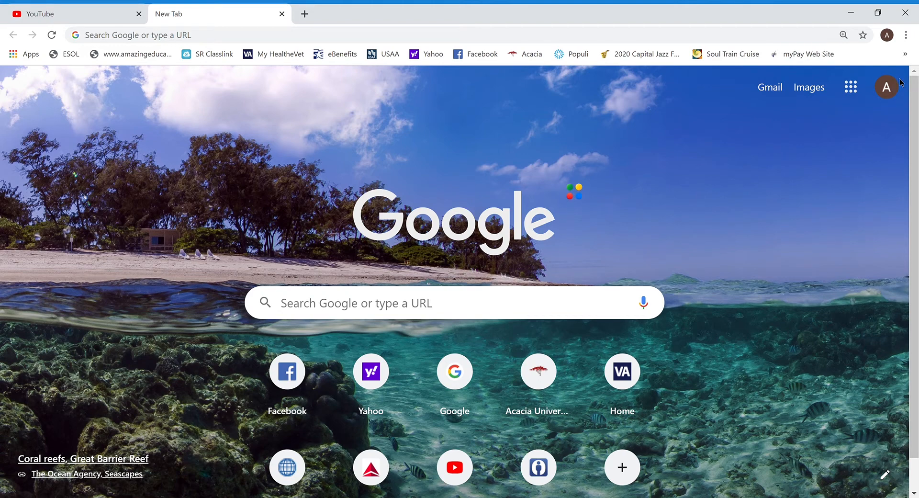
- Open Google Docs from the Google apps grid in Chrome
left_click(895, 90)
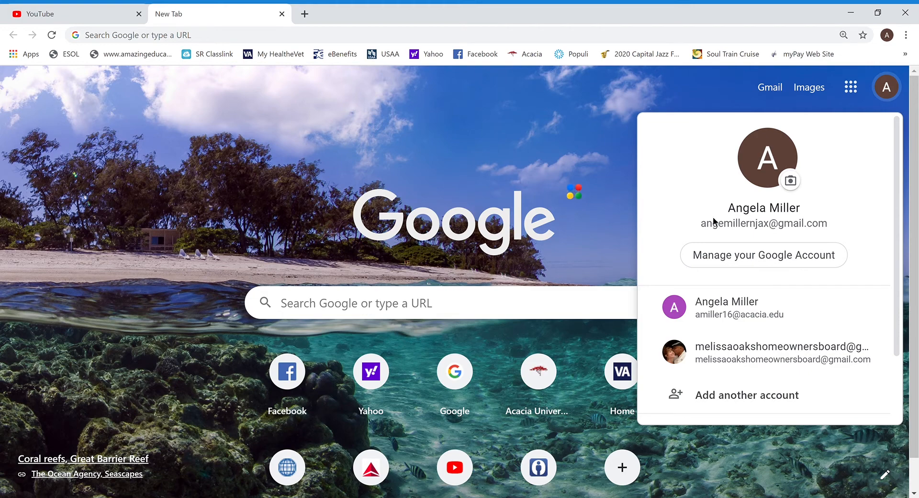
left_click(826, 99)
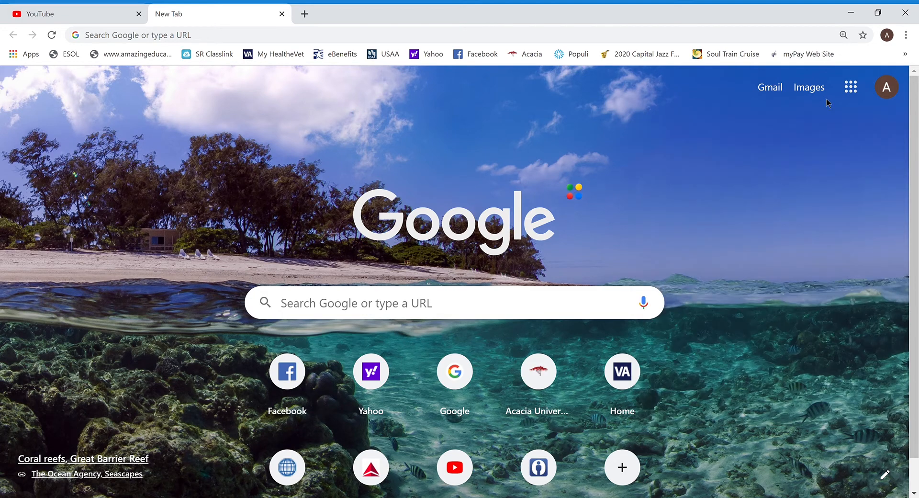
left_click(851, 88)
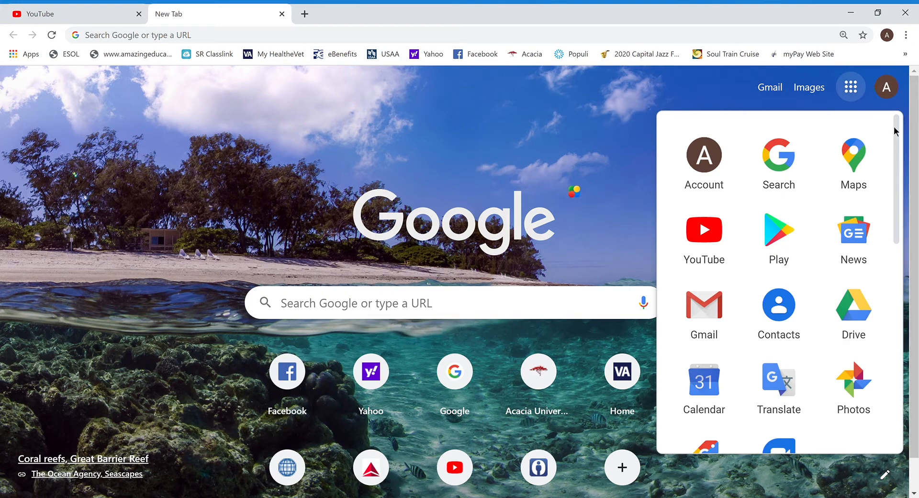
scroll(903, 158, "down", 2)
scroll(904, 177, "down", 5)
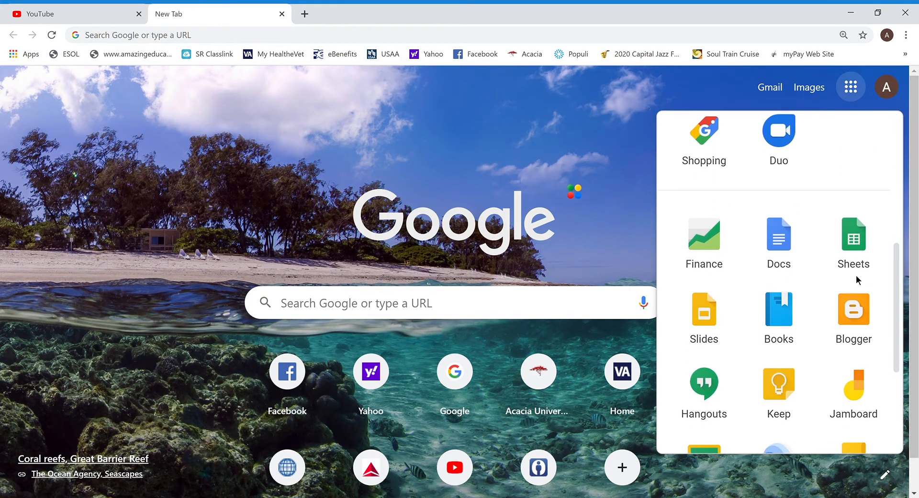
left_click(790, 269)
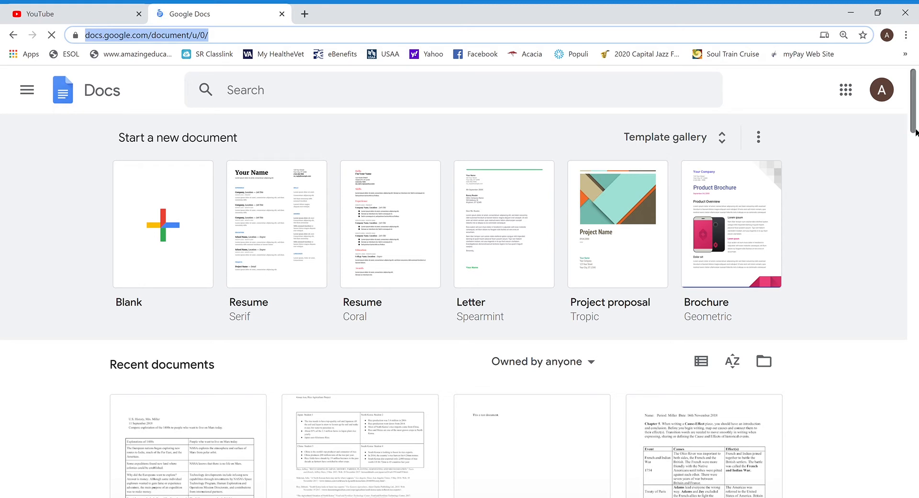
- Create a blank document and title it 'Test document to share'
left_click(169, 232)
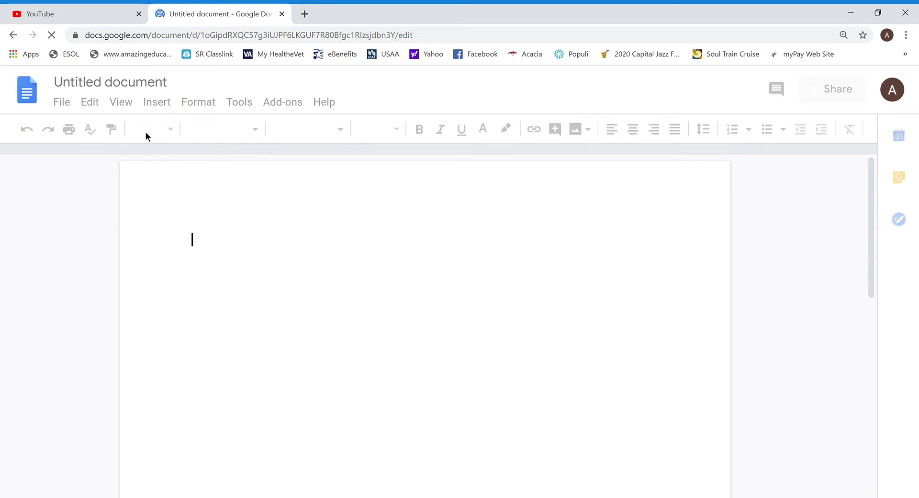
left_click(150, 91)
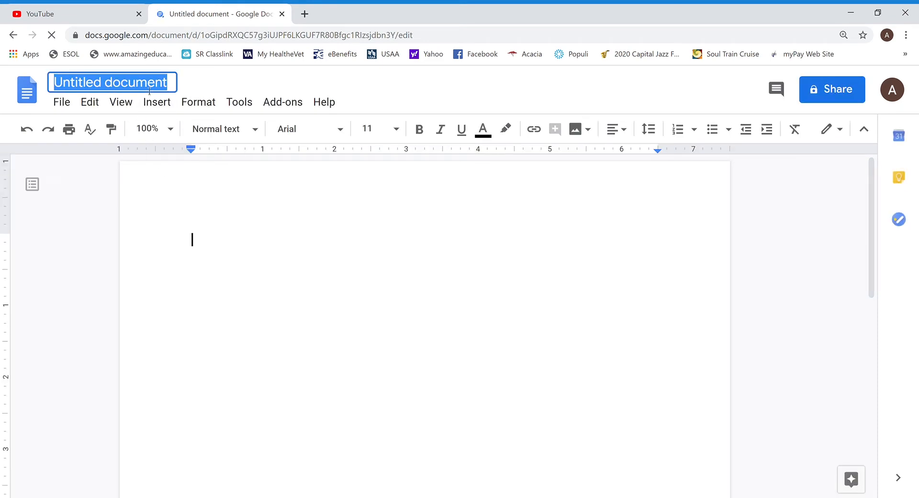
type("Test docu")
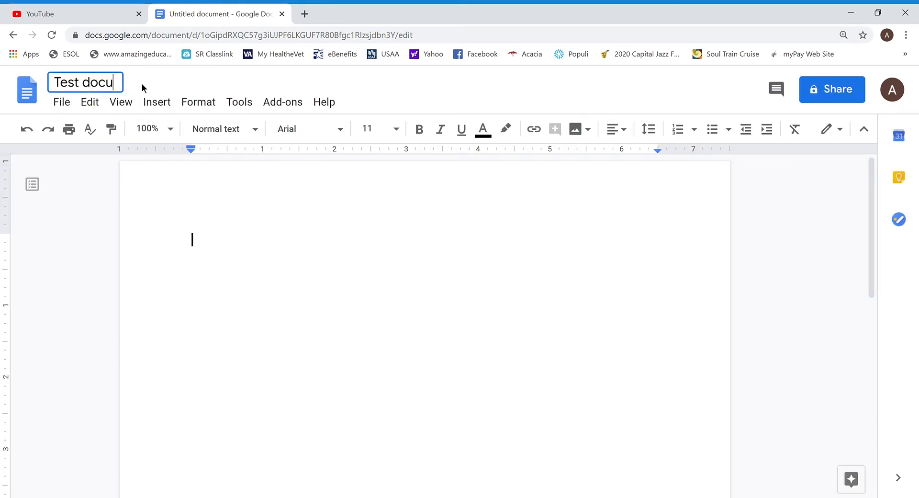
type("ment to share")
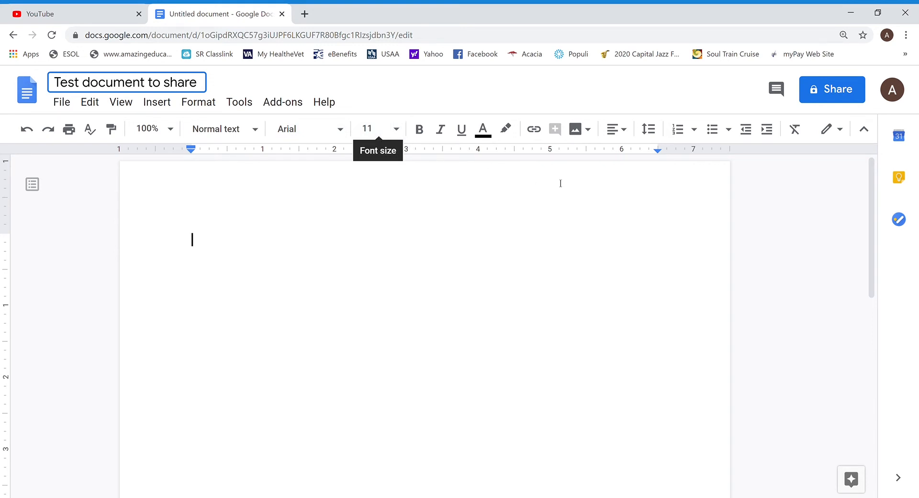
left_click(631, 139)
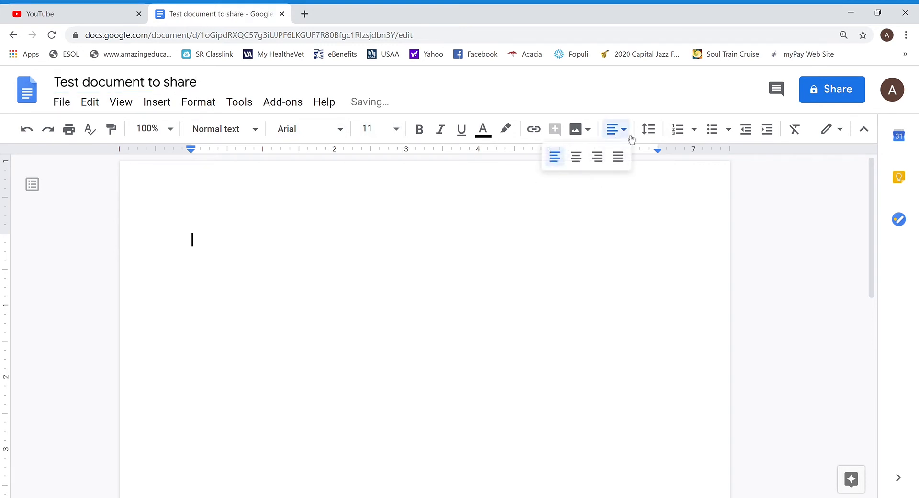
left_click(659, 138)
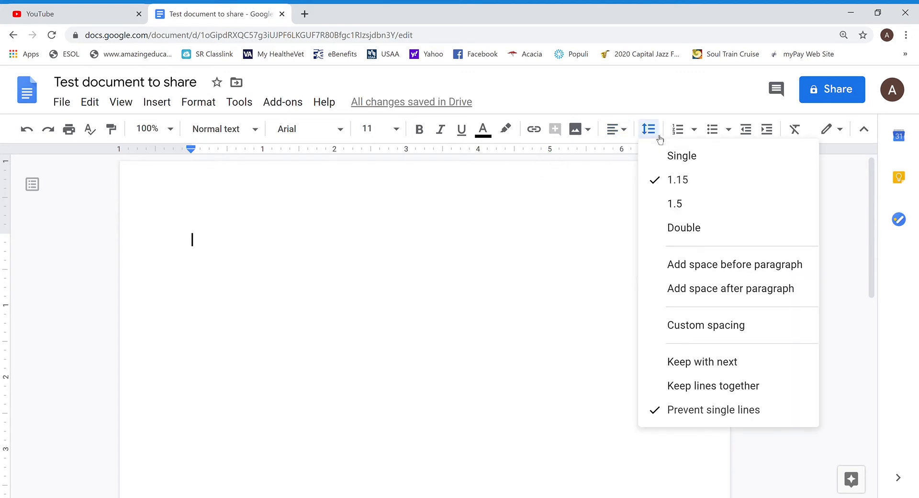
left_click(659, 139)
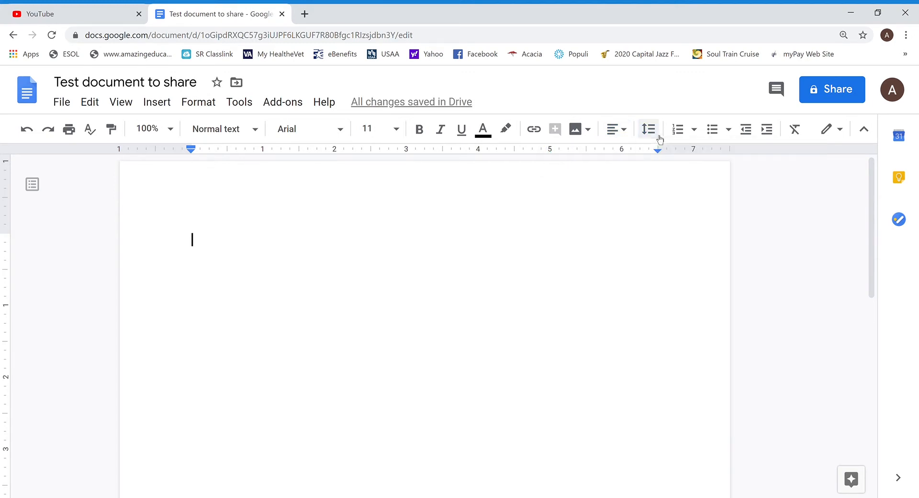
left_click(701, 136)
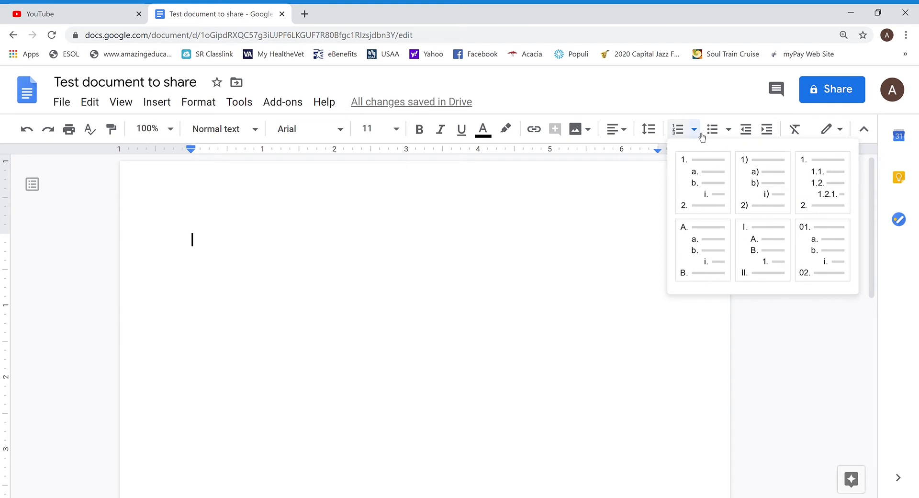
left_click(701, 136)
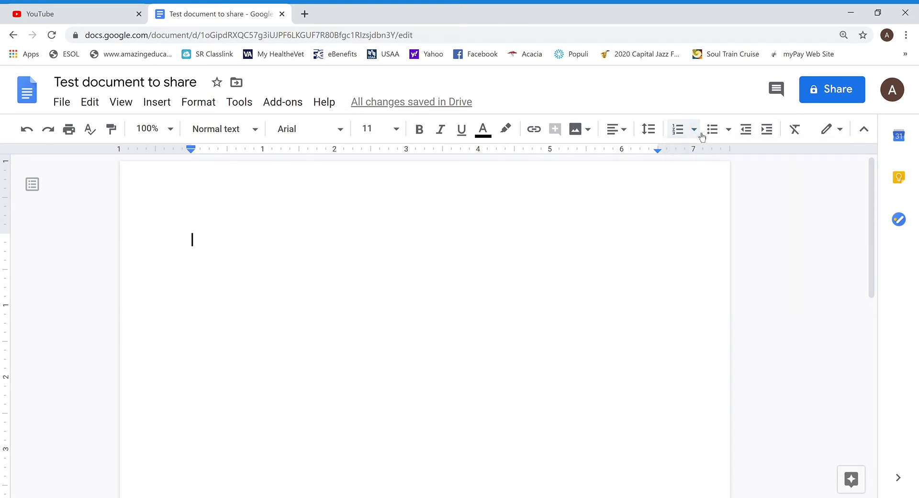
left_click(729, 130)
left_click(734, 136)
- Write 'This is a test share document for teaching.' as the document's first line
type("This is ")
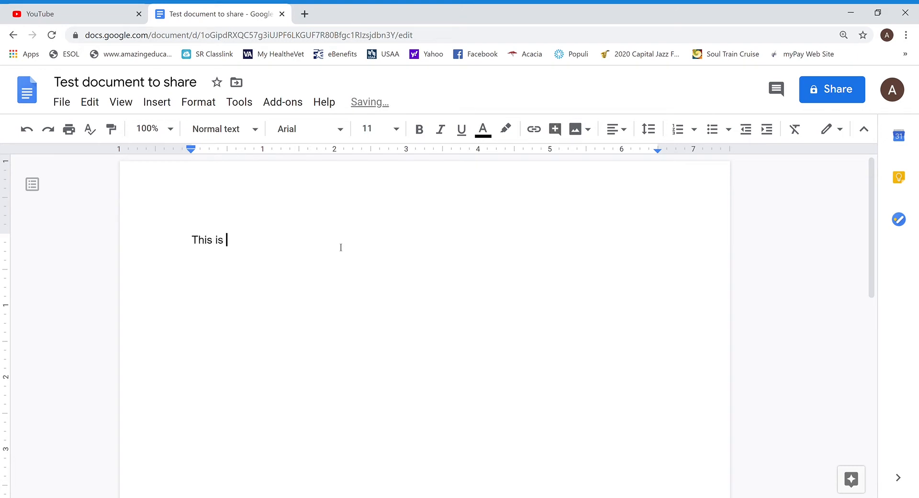
type("a test share document")
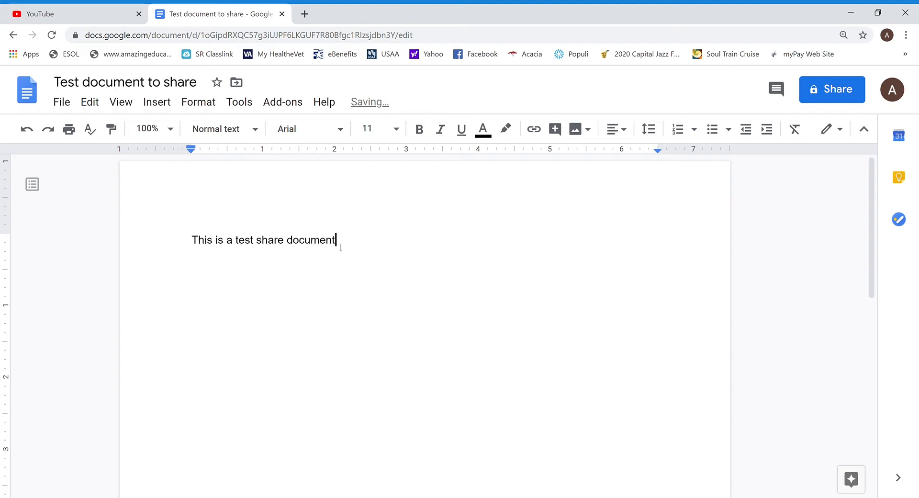
type(" for teaching.")
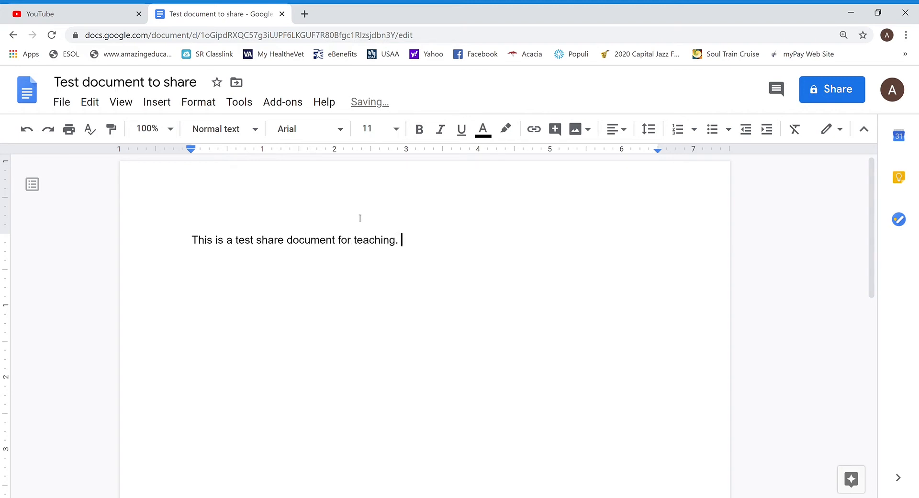
left_click(857, 99)
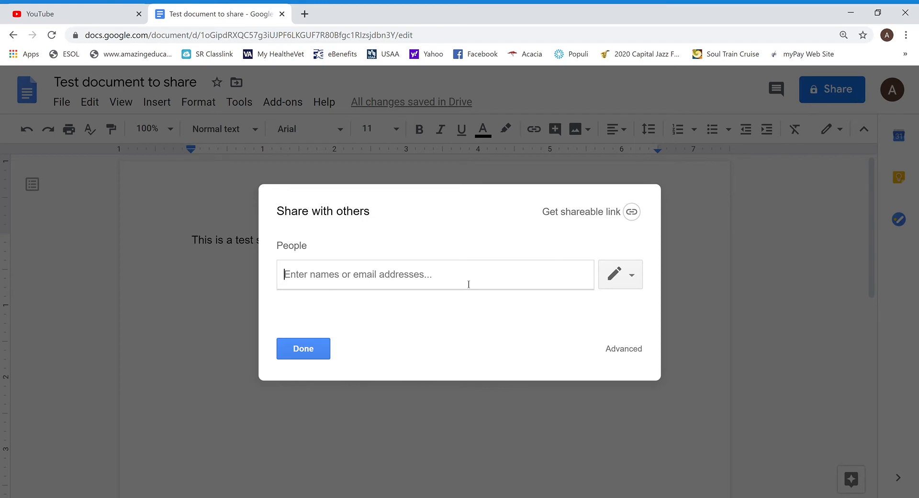
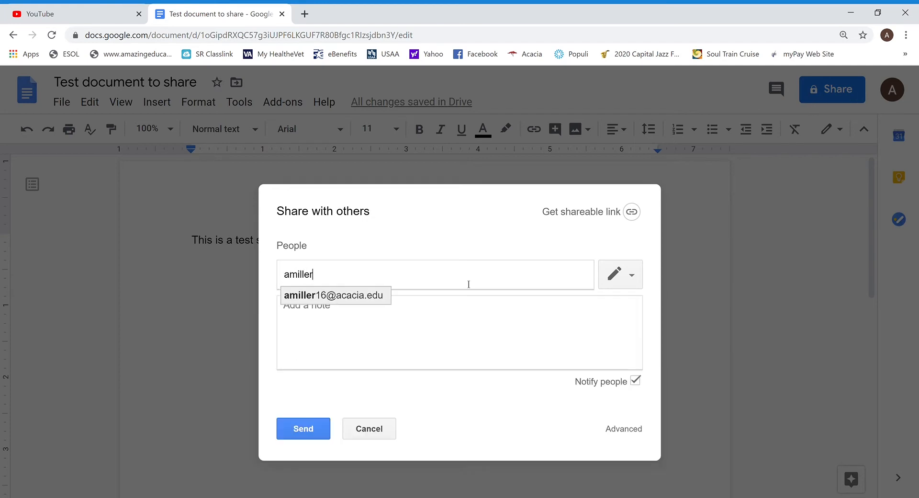
- Add the recipient's e-mail address with the note 'Please edit this for me.'
left_click(386, 297)
left_click(352, 311)
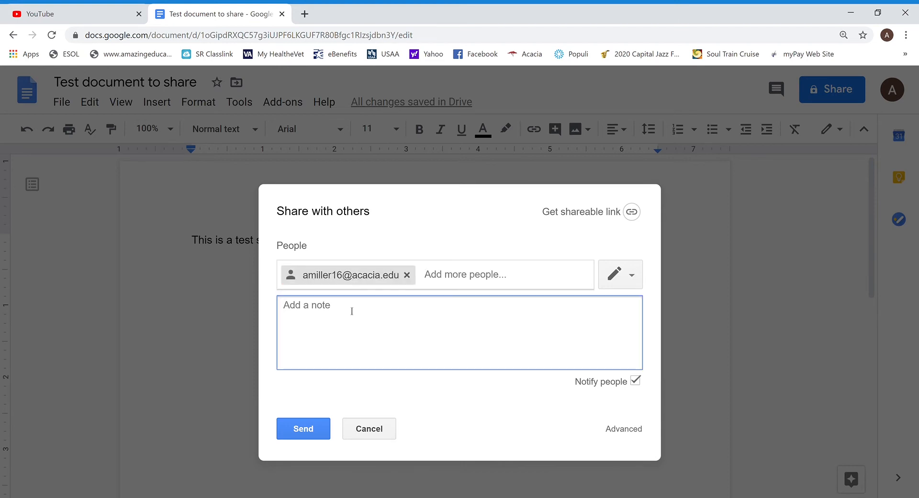
type("Please edit this for me.")
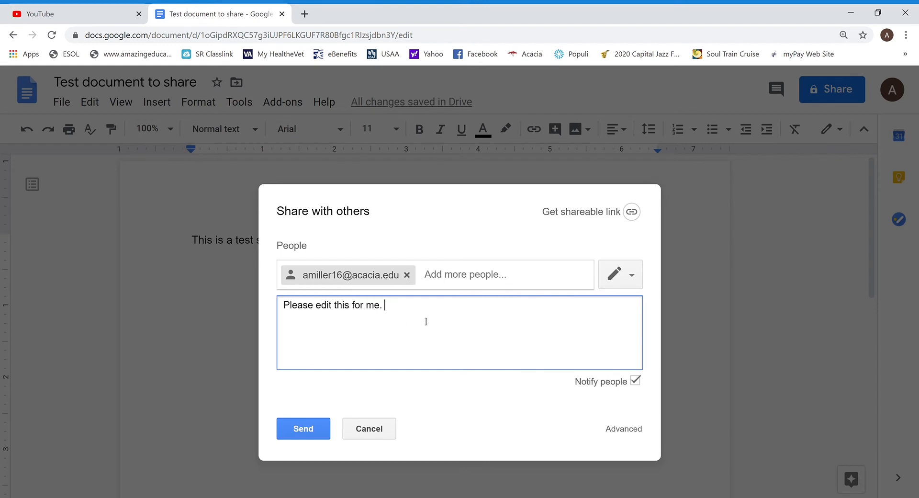
- Give the invitee Can edit permission and send the sharing invitation
left_click(632, 276)
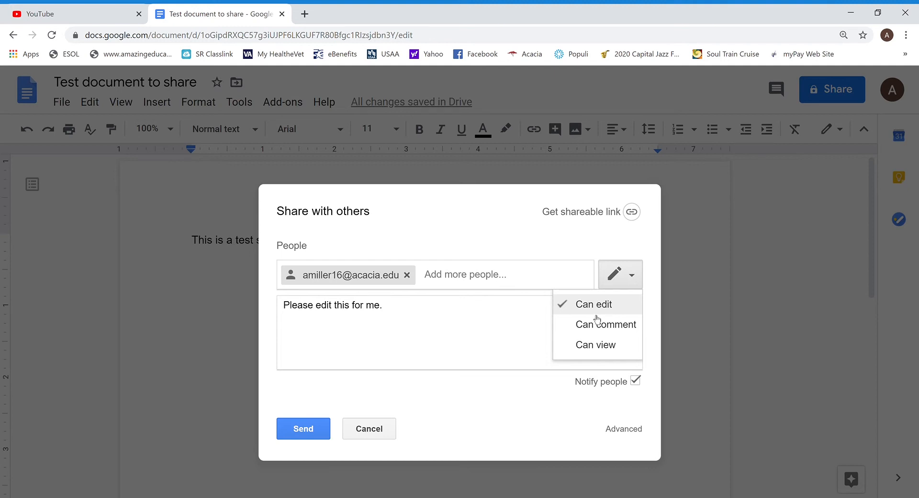
left_click(578, 333)
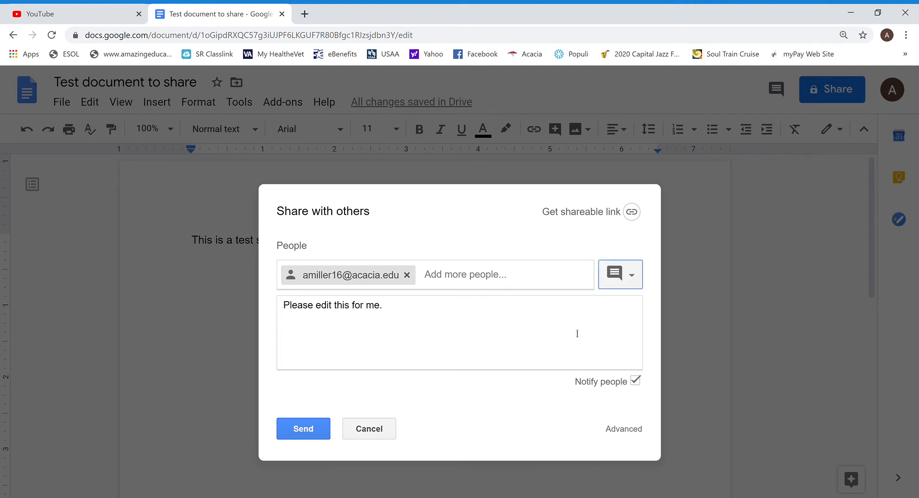
left_click(633, 276)
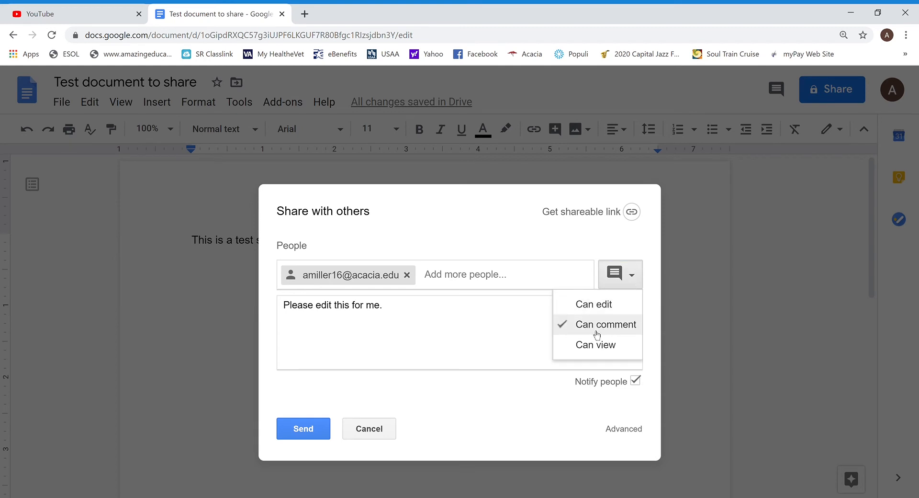
left_click(574, 351)
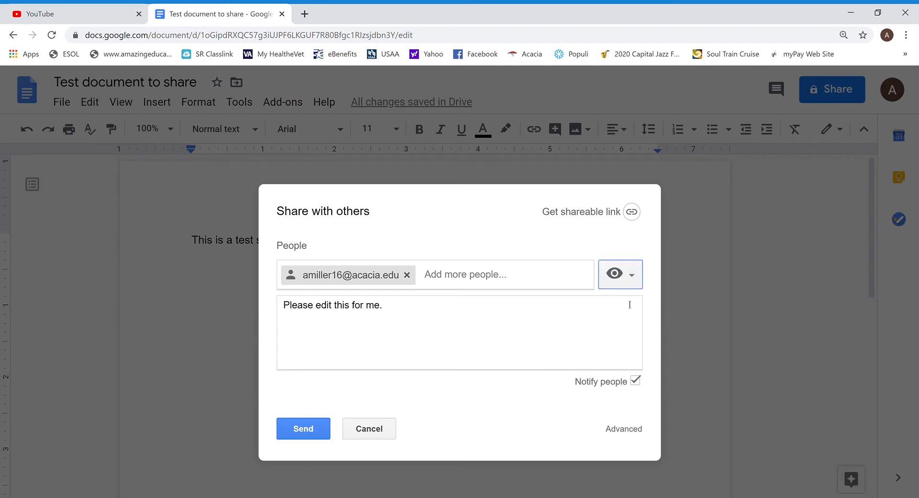
left_click(632, 277)
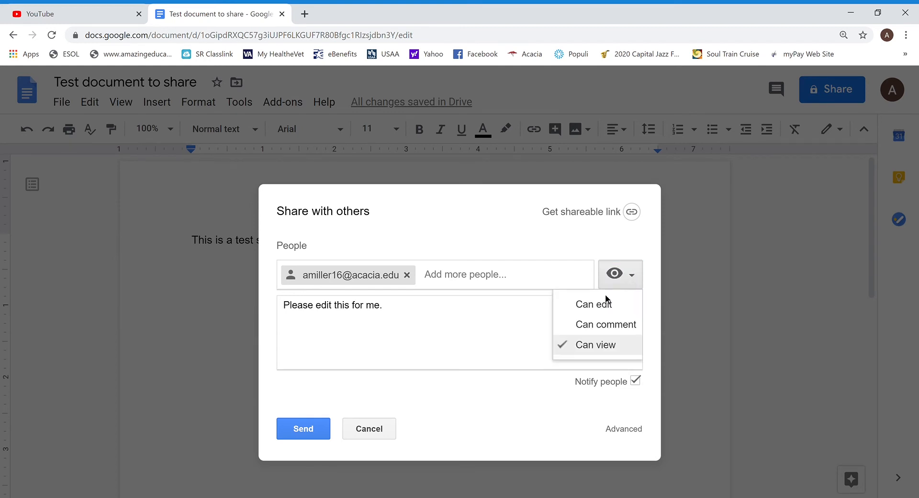
left_click(575, 309)
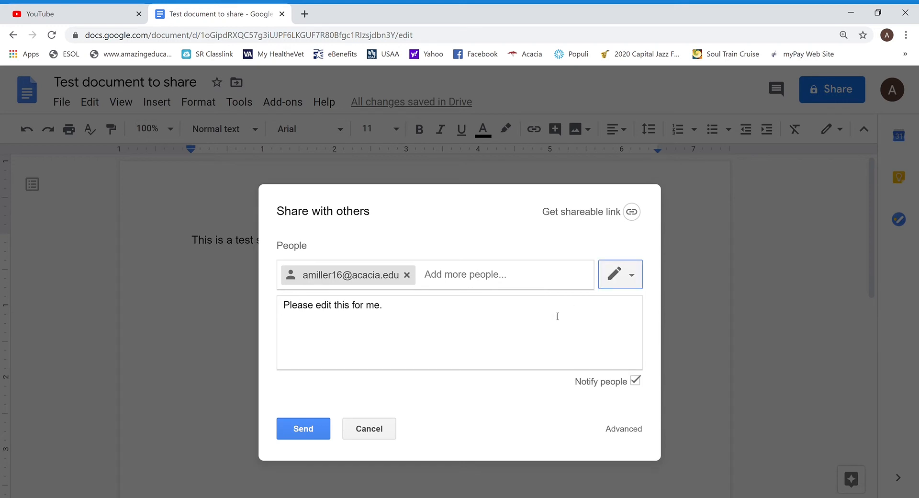
left_click(295, 428)
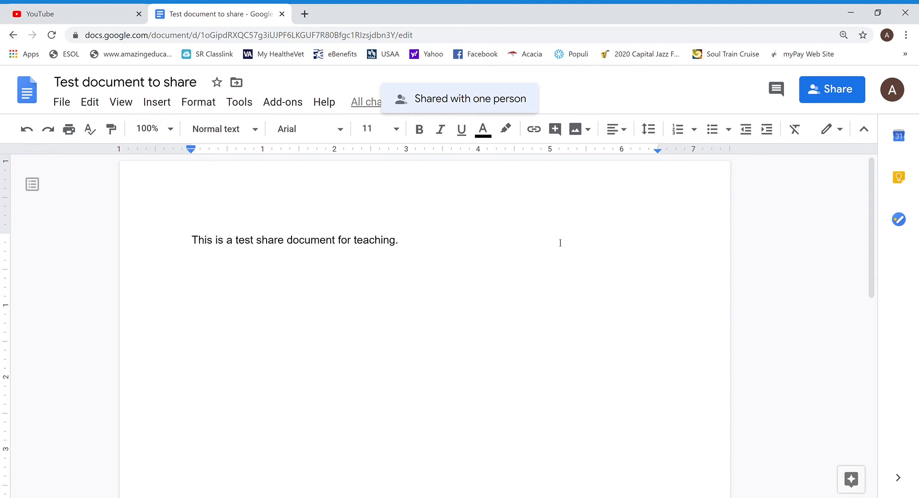
- Make a copy of the document named 'My Copy of Test document to share'
left_click(62, 102)
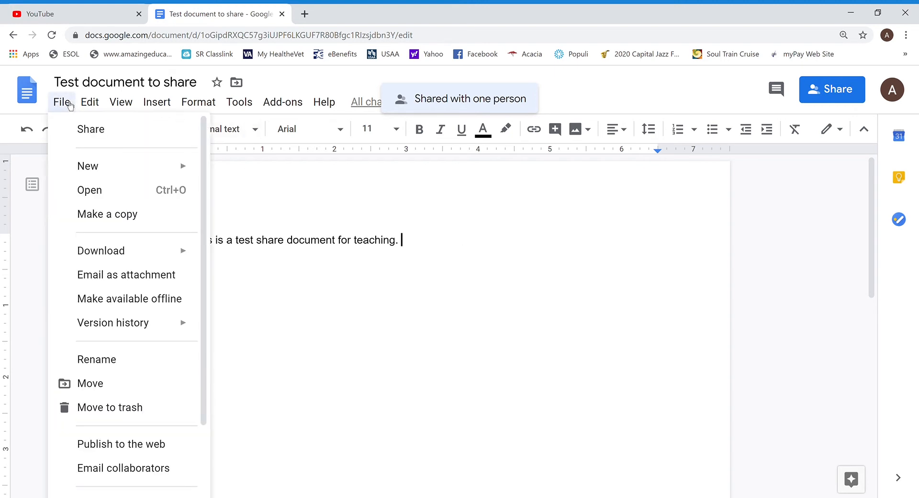
left_click(69, 103)
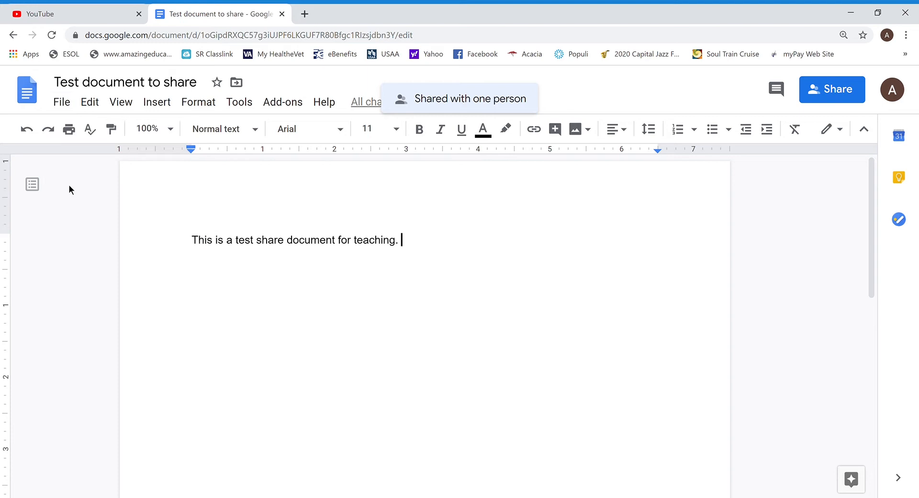
left_click(67, 106)
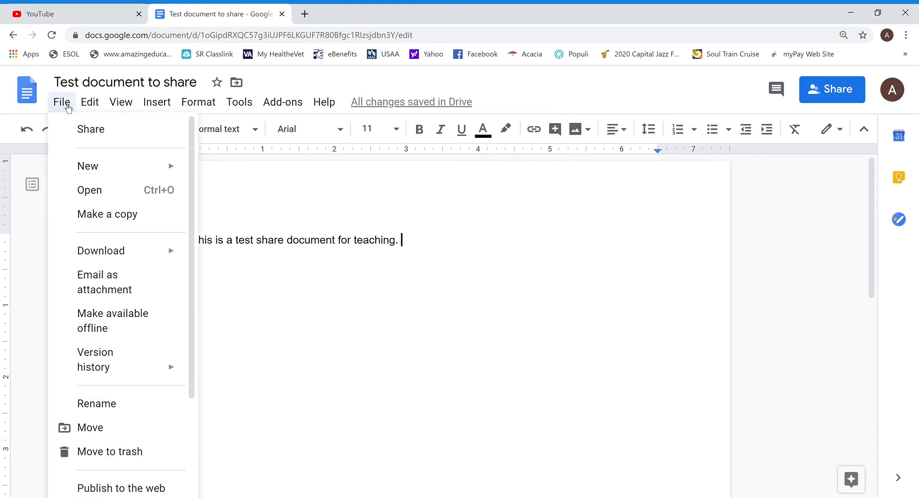
left_click(89, 216)
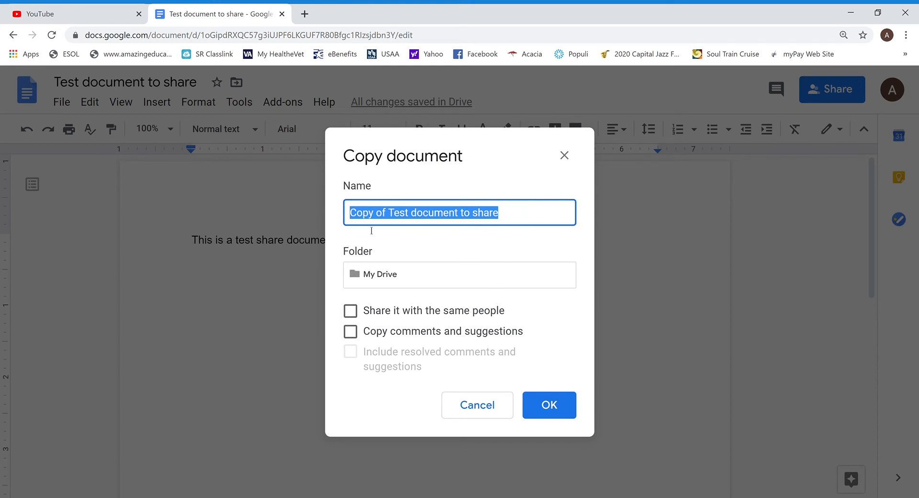
left_click(357, 218)
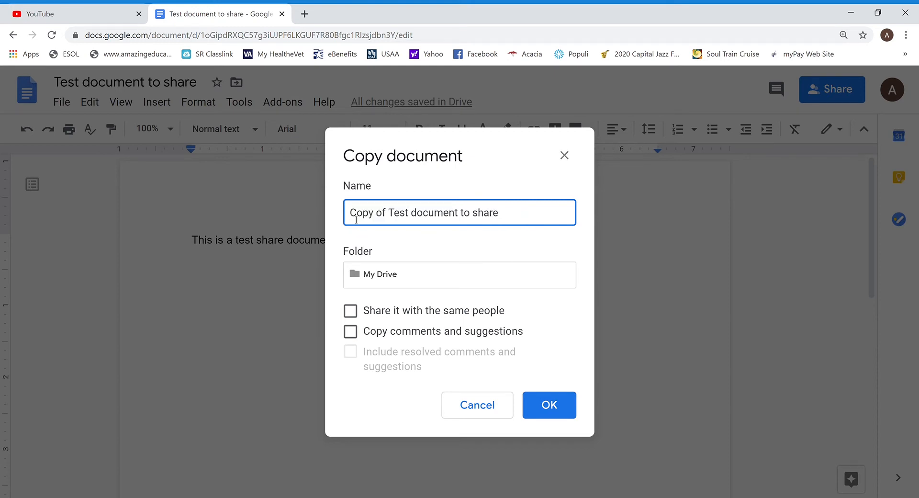
type("My")
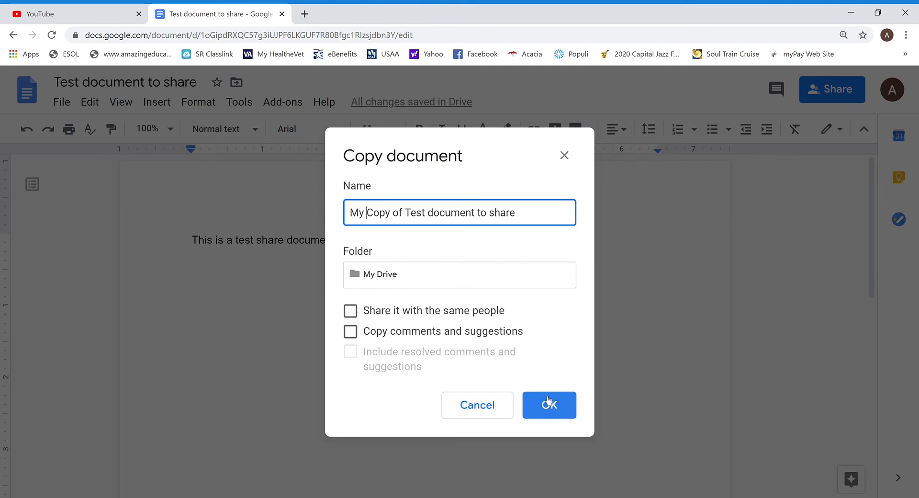
left_click(550, 414)
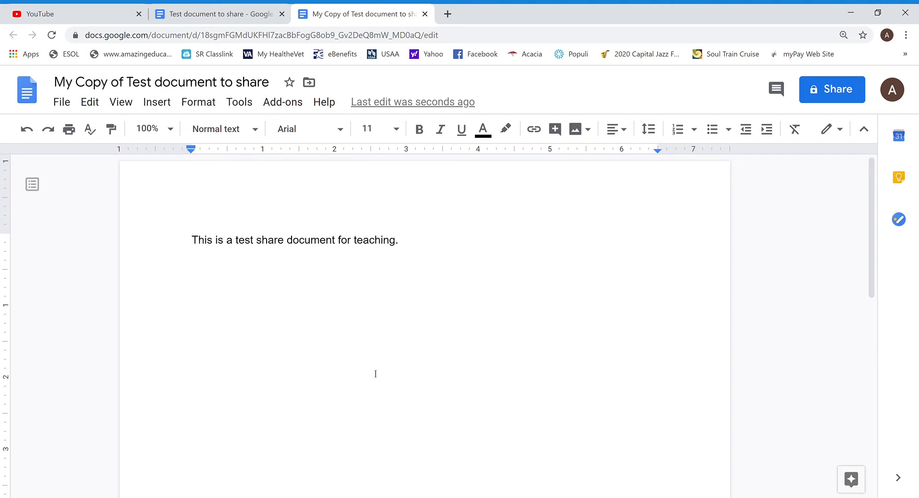
- Insert an empty 2 x 5 table above the sentence in the copy
left_click(161, 110)
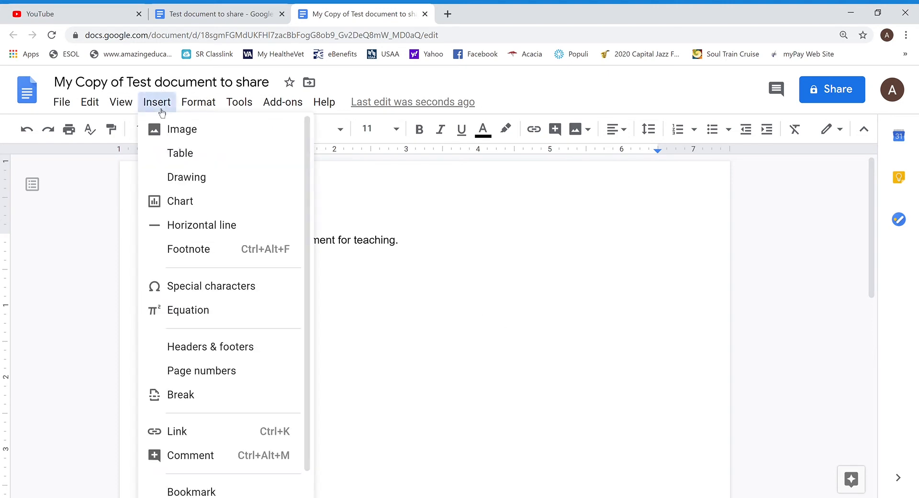
mouse_move(193, 140)
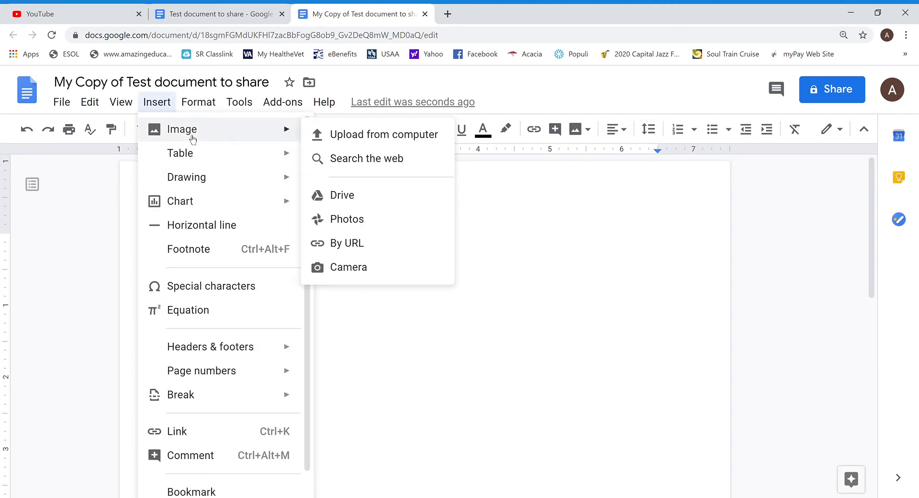
mouse_move(193, 160)
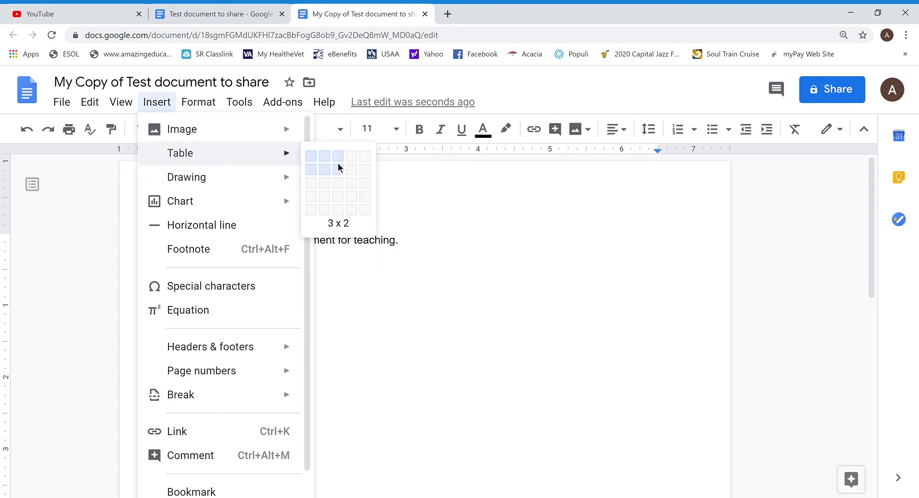
left_click(326, 209)
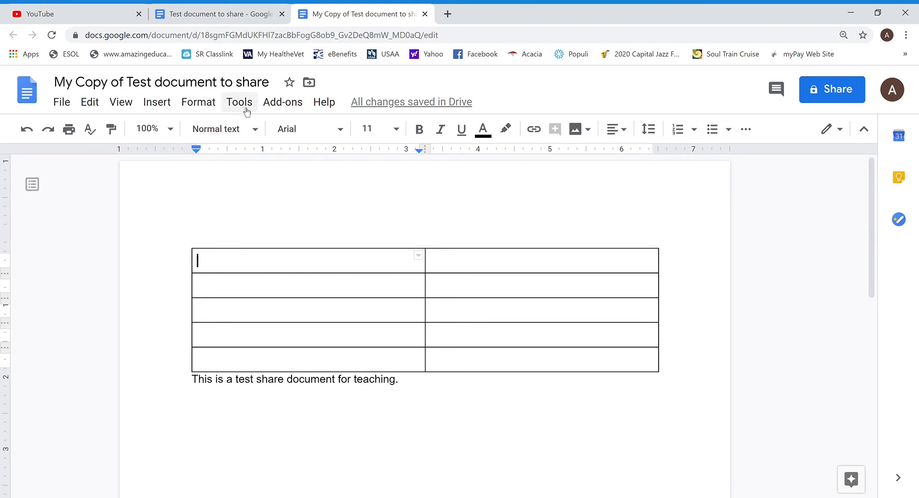
- Turn on link sharing with anyone-with-the-link edit access and copy the link
left_click(850, 100)
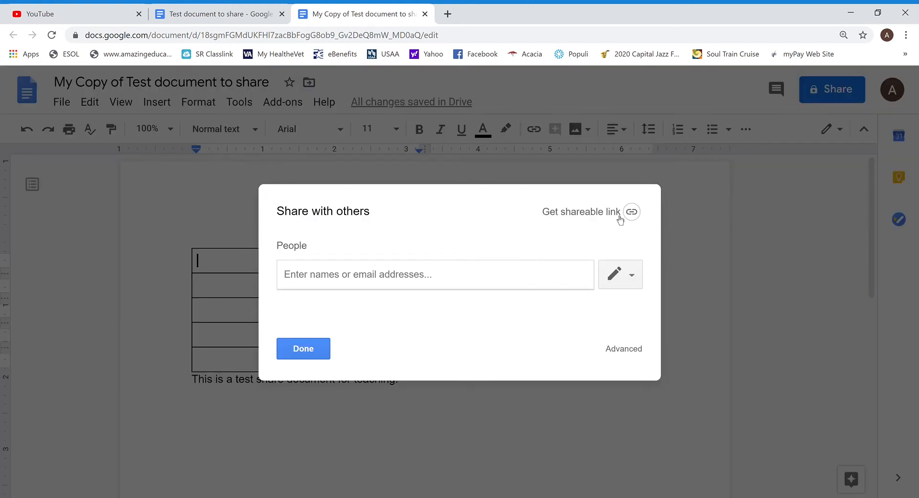
left_click(621, 218)
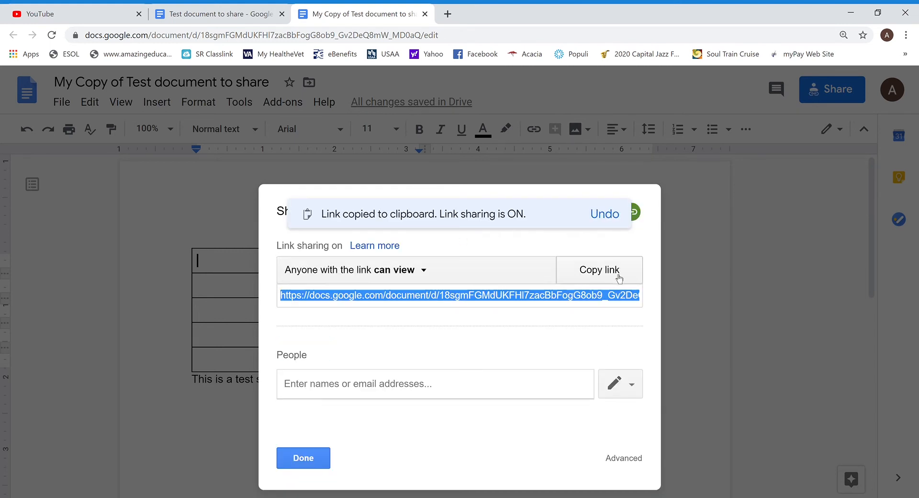
left_click(427, 276)
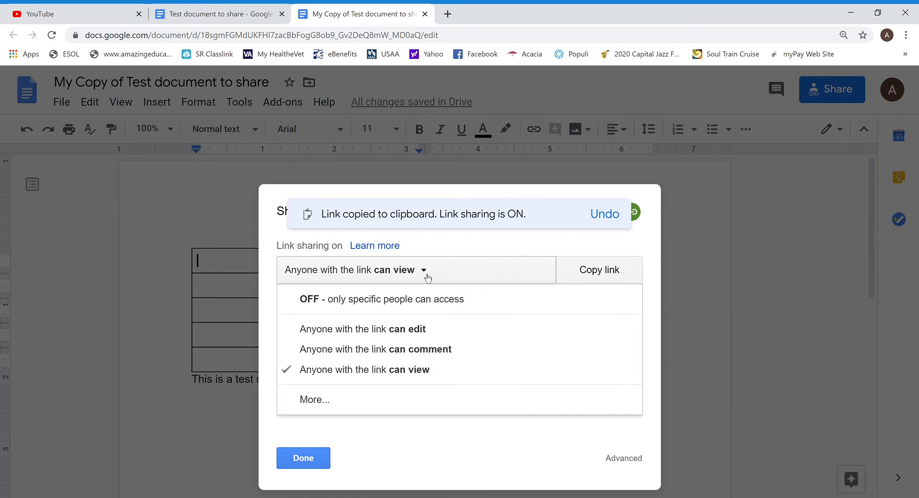
left_click(408, 330)
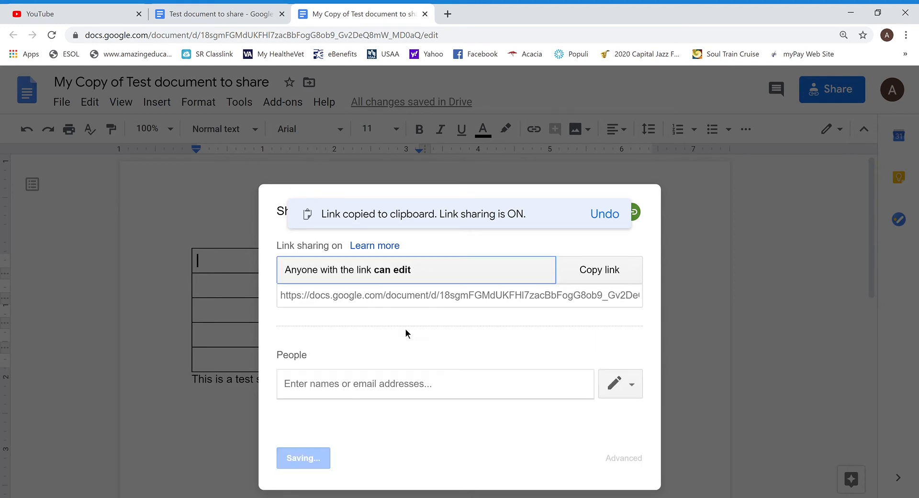
left_click(616, 282)
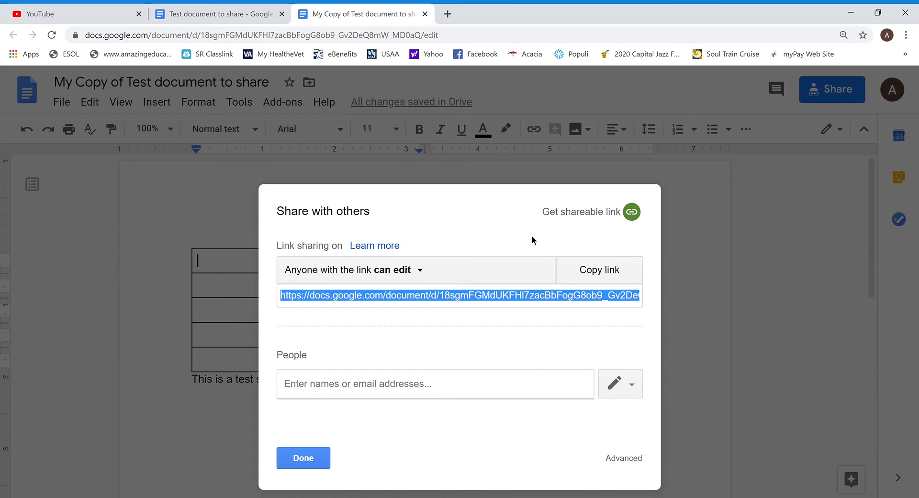
left_click(302, 462)
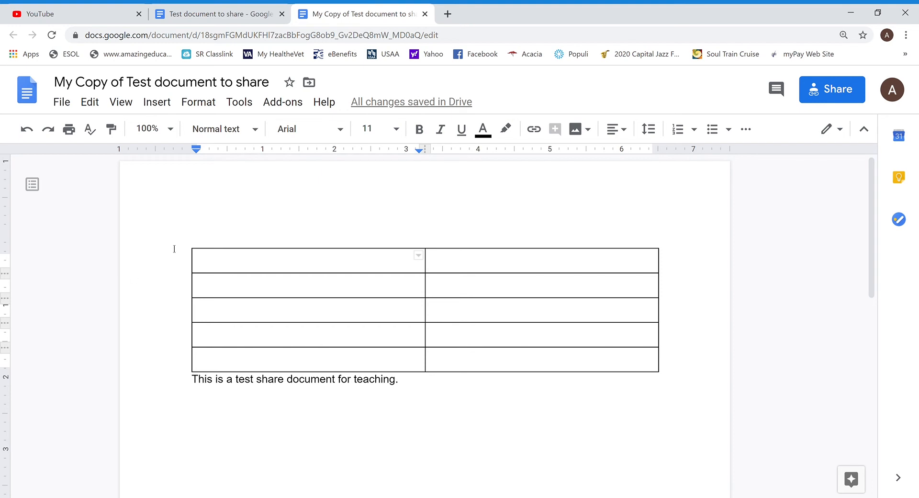
- Return to the Docs list, open Student Sample 3, and scroll through its Mars comparison table
left_click(205, 19)
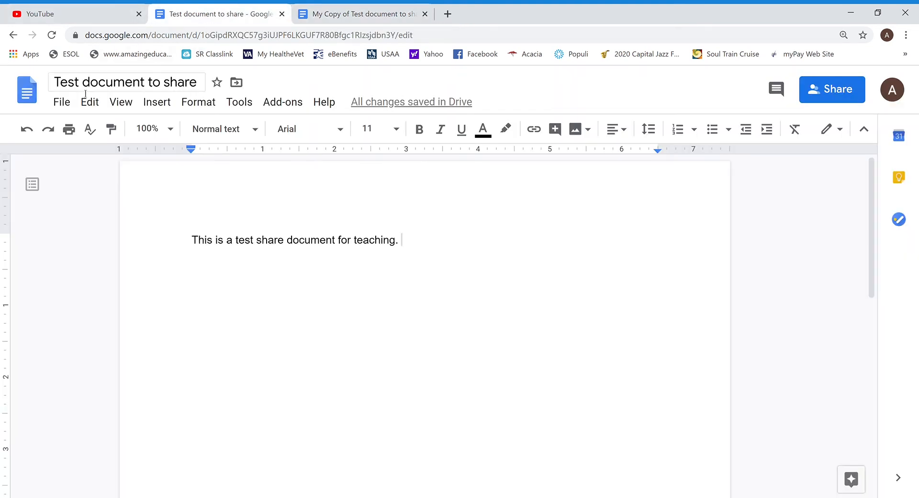
left_click(13, 35)
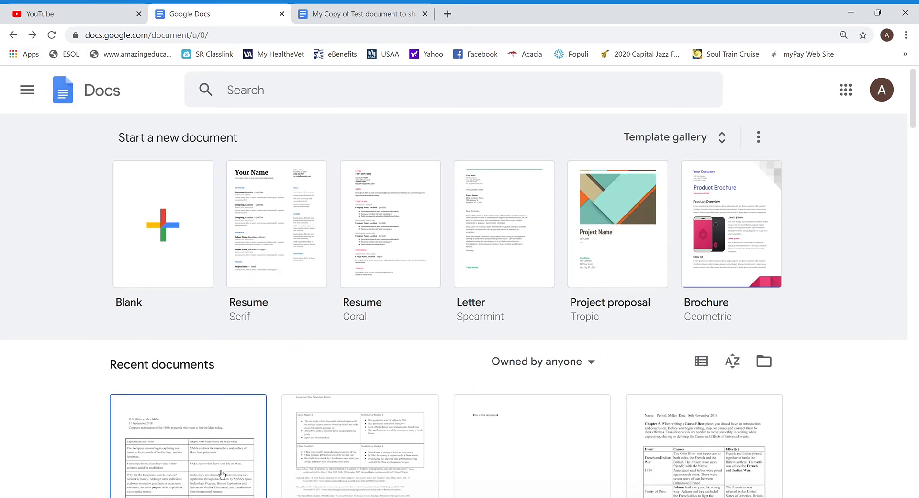
left_click(216, 465)
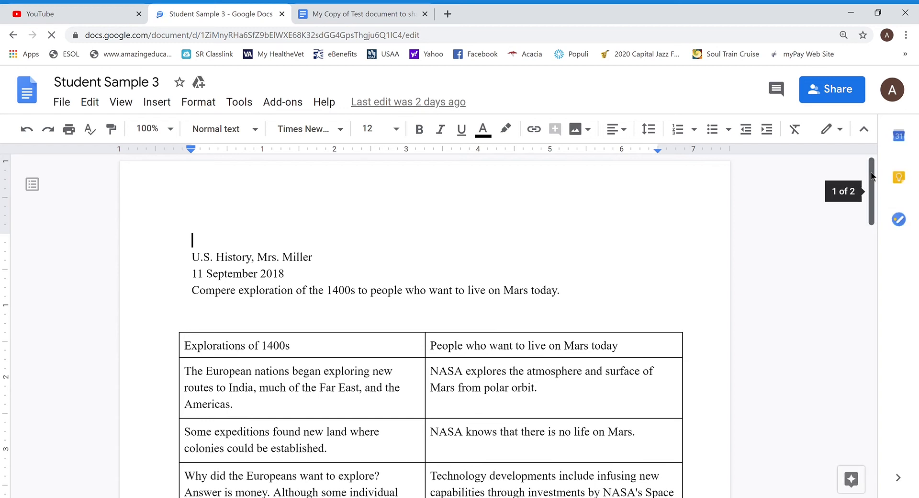
left_click_drag(871, 175, 874, 200)
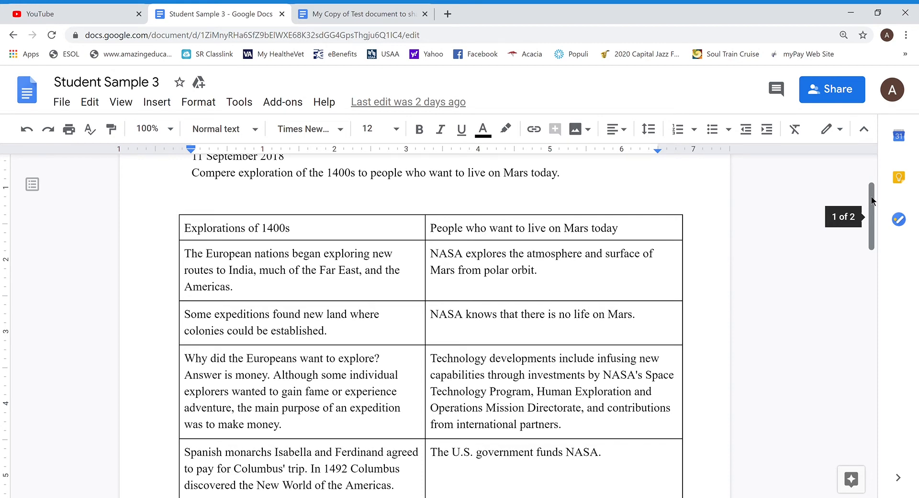
left_click_drag(872, 199, 874, 200)
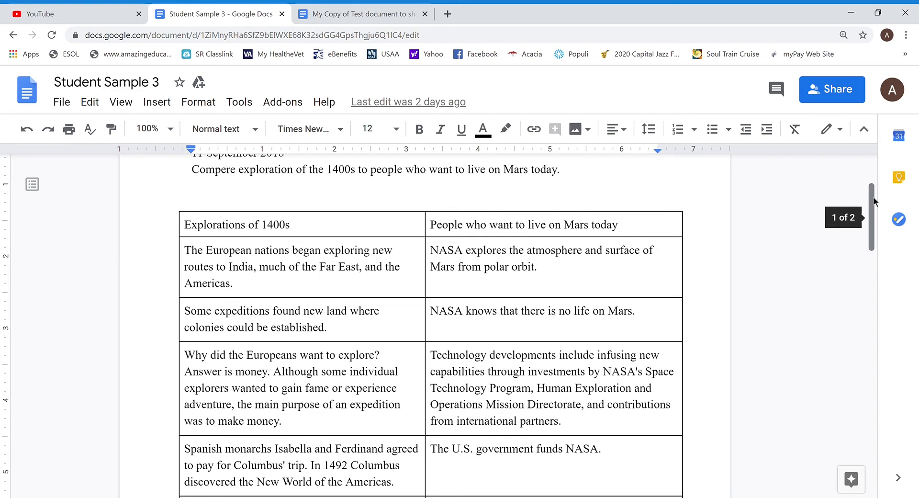
left_click_drag(873, 197, 873, 257)
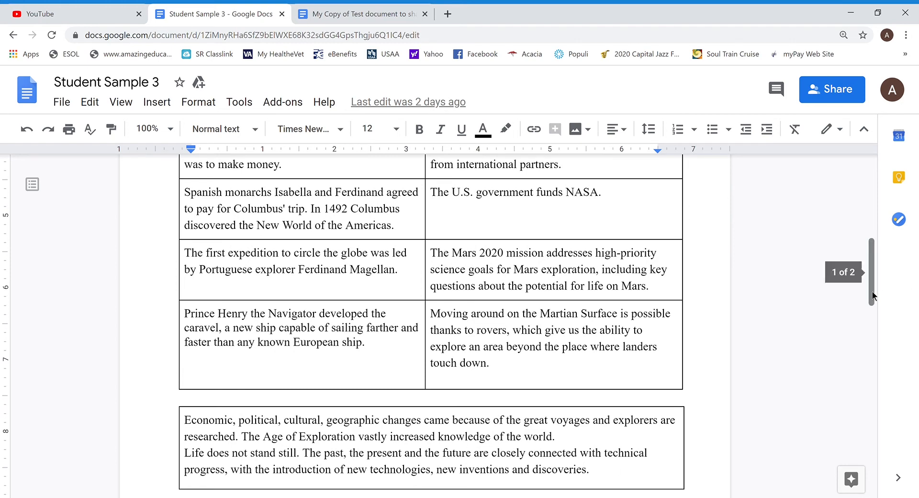
left_click_drag(873, 296, 874, 219)
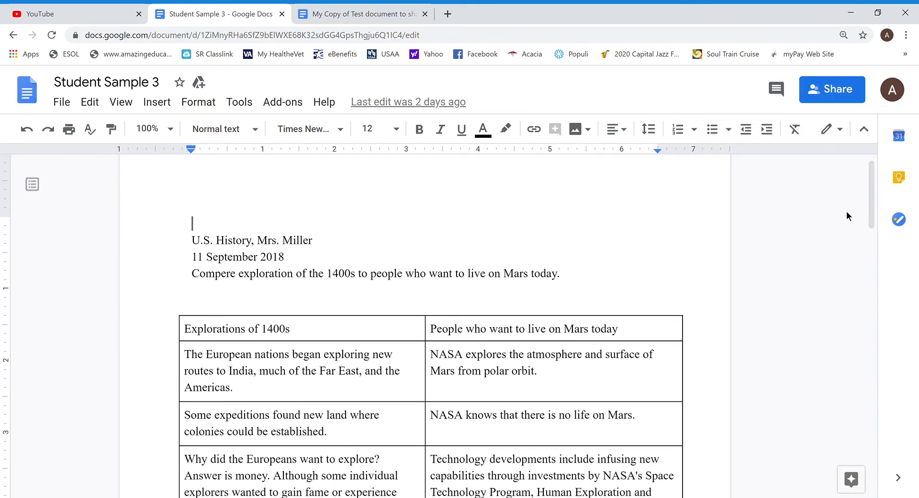
- Go back to the Docs list, open Sample Project 4, and scroll its Group Asia rice table
left_click(13, 37)
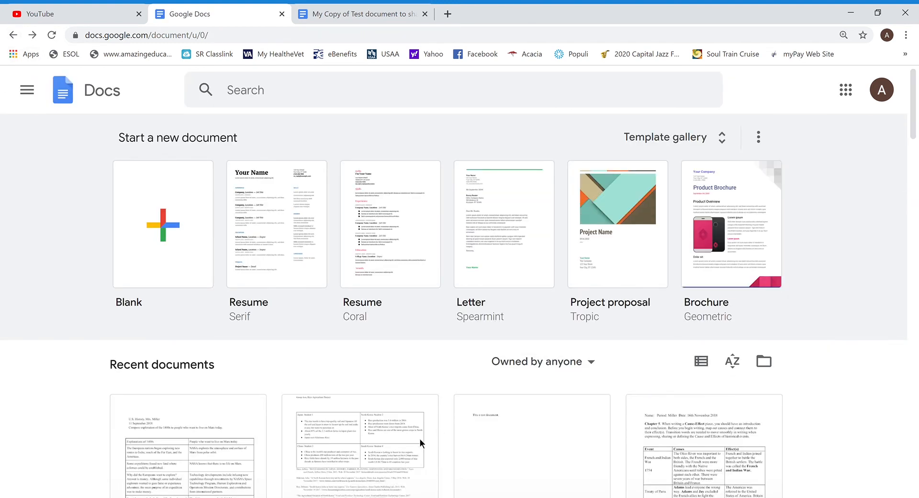
left_click(356, 454)
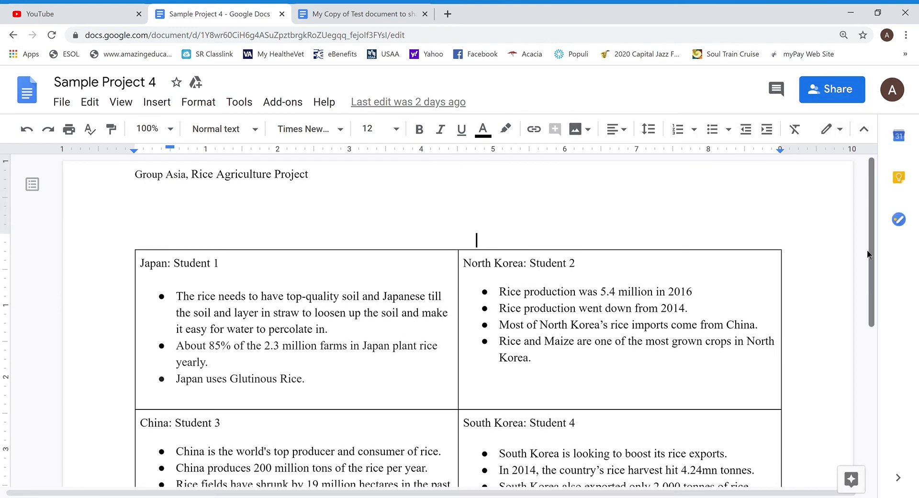
mouse_move(872, 244)
left_mouse_down()
mouse_move(873, 258)
mouse_move(873, 249)
left_mouse_up()
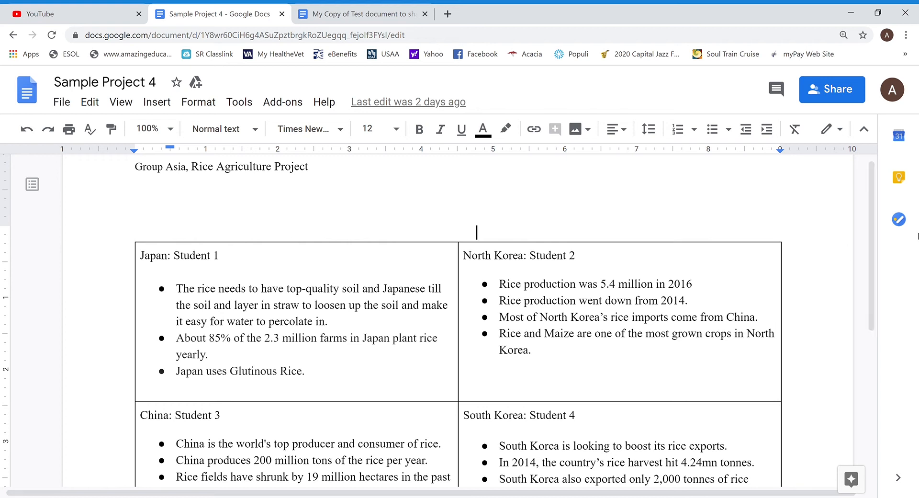
left_click_drag(872, 209, 872, 236)
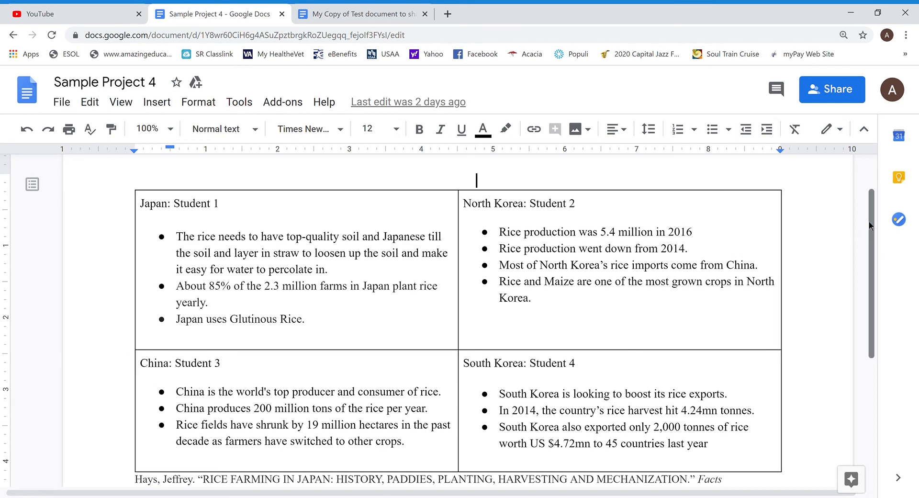
mouse_move(872, 215)
left_mouse_down()
mouse_move(881, 320)
mouse_move(887, 218)
left_mouse_up()
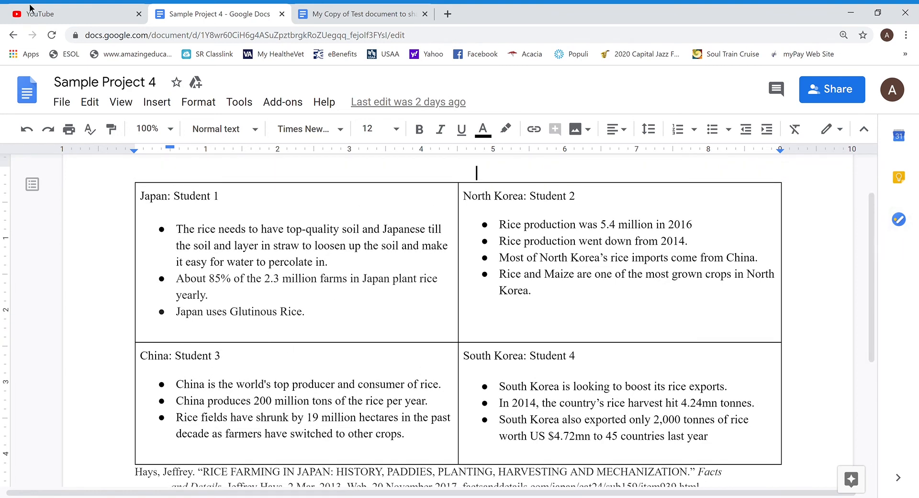
- Go back to the Docs document list and open Student Sample 1
left_click(14, 35)
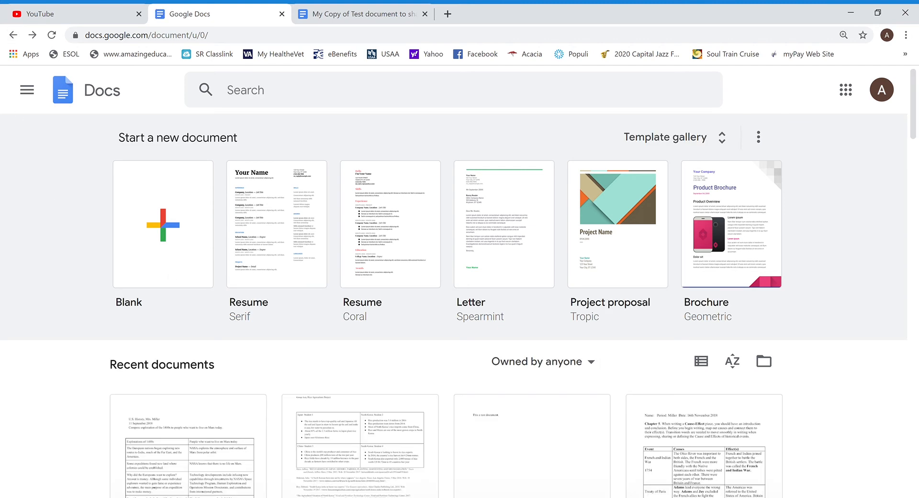
left_click_drag(915, 111, 915, 136)
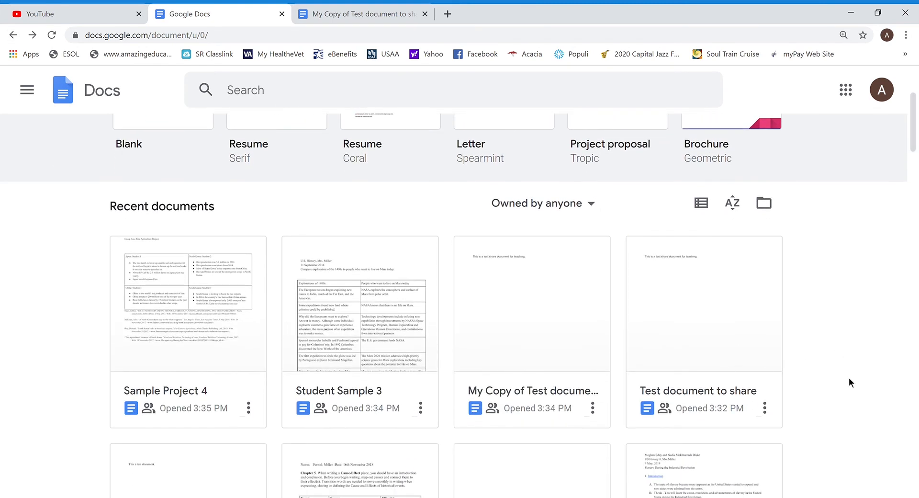
left_click_drag(914, 111, 915, 150)
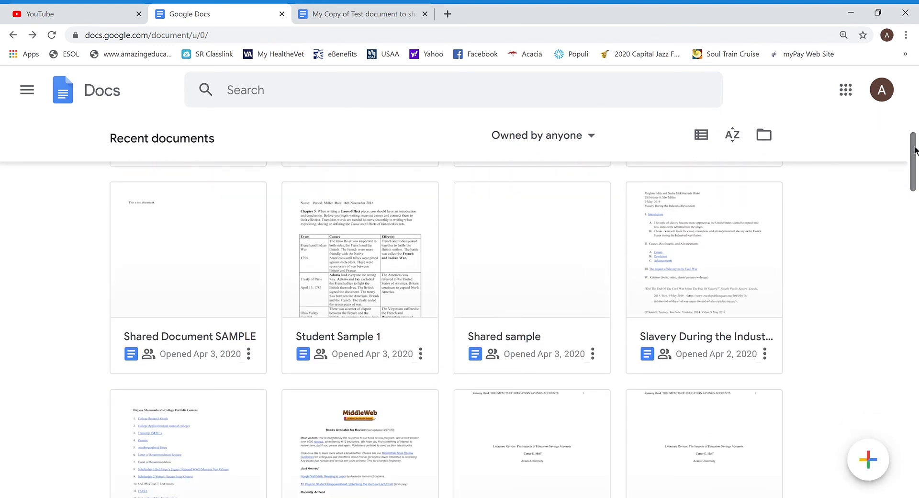
left_click(339, 294)
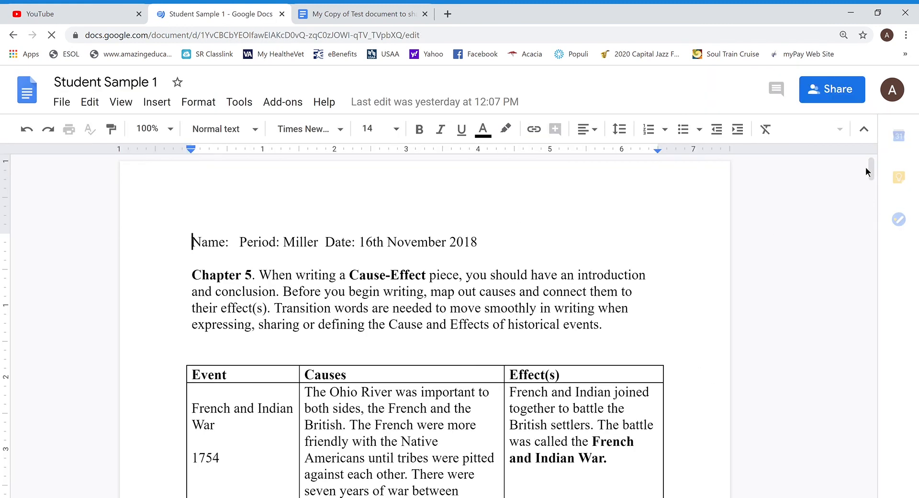
- Scroll through the Event, Causes and Effect(s) table from 1754 to the Declaration of Independence
left_click_drag(873, 164, 873, 180)
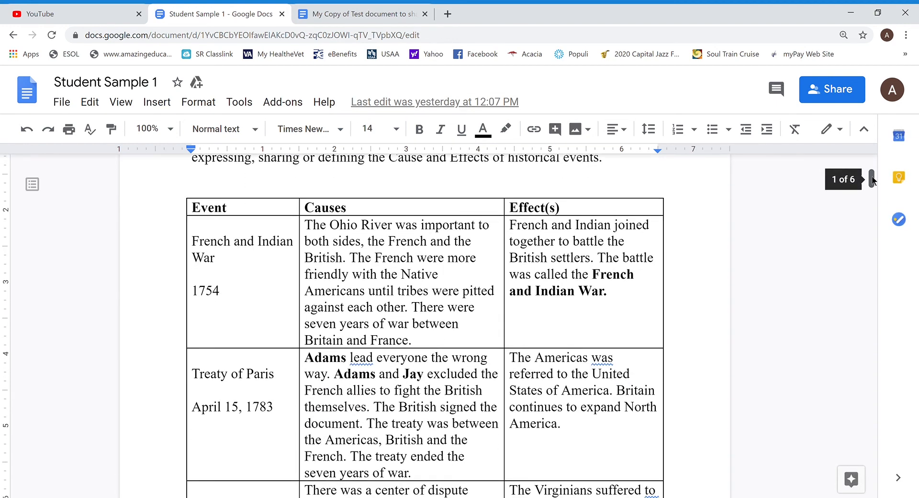
left_click(191, 325)
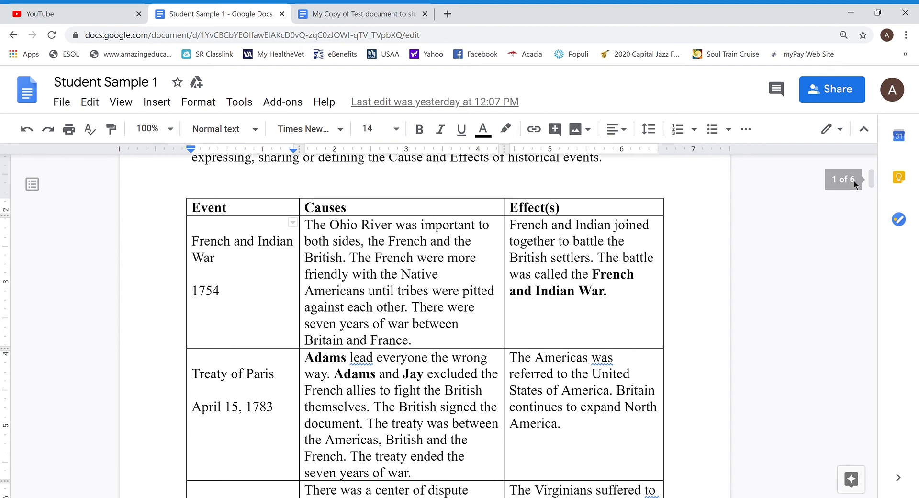
left_click_drag(871, 180, 880, 373)
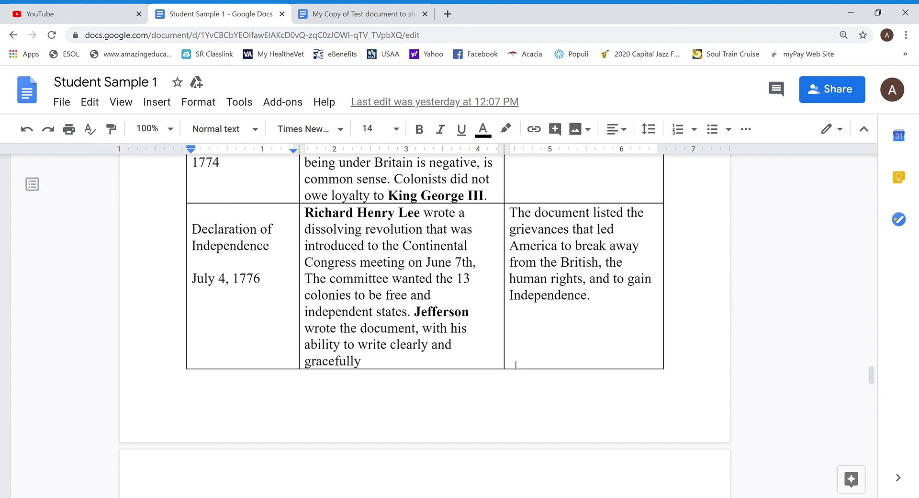
left_click(463, 328)
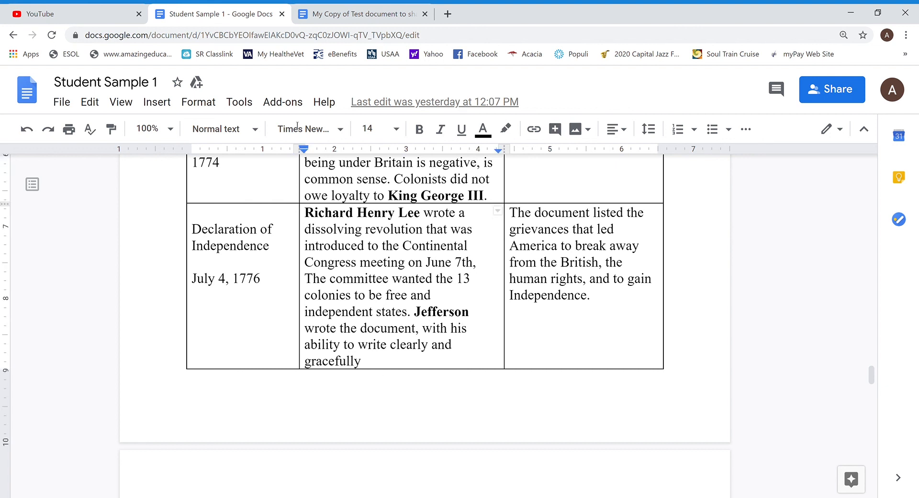
- Close the Student Sample 1 tab to return to My Copy of Test document to share
left_click(281, 15)
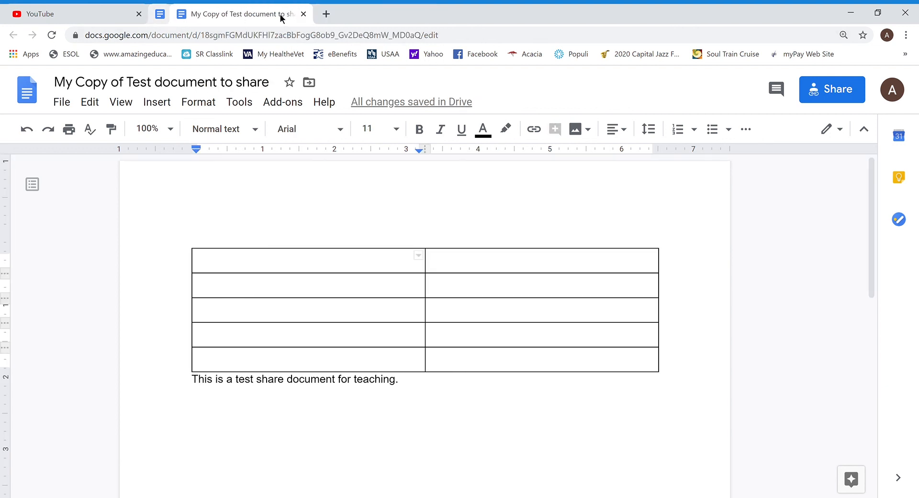